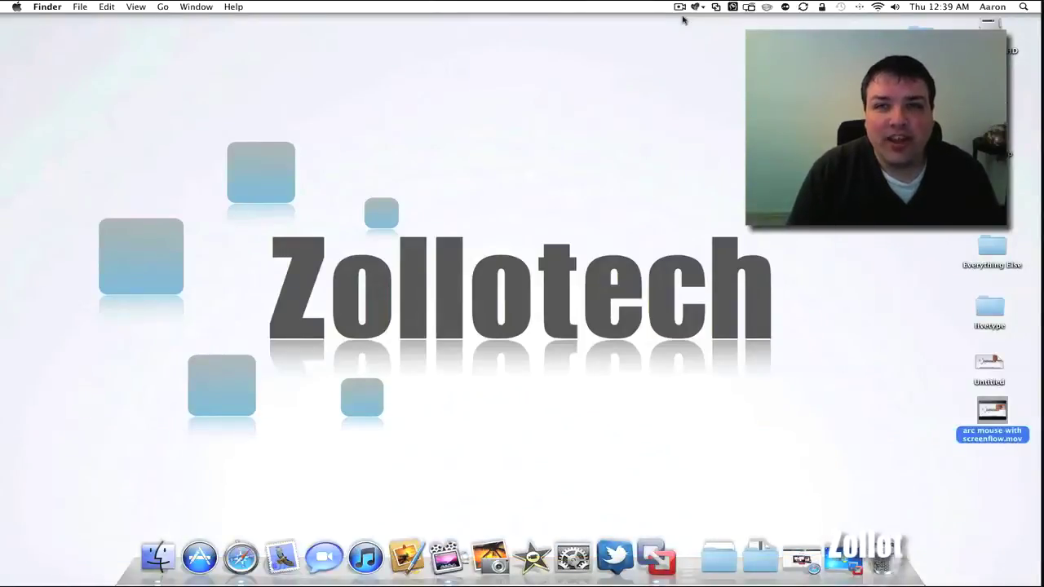
# Open Avatron's Air Display page in Safari and scroll to the Mac and Windows installers.
pyautogui.click(744, 557)
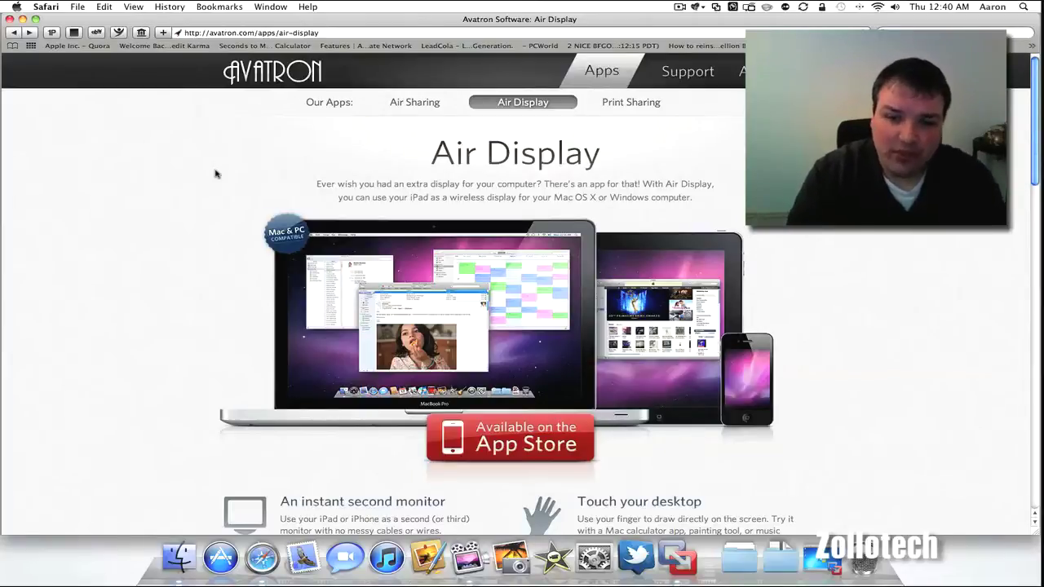
pyautogui.scroll(-1, 378, 209)
pyautogui.scroll(-3, 378, 209)
pyautogui.scroll(-2, 377, 209)
pyautogui.scroll(-4, 377, 209)
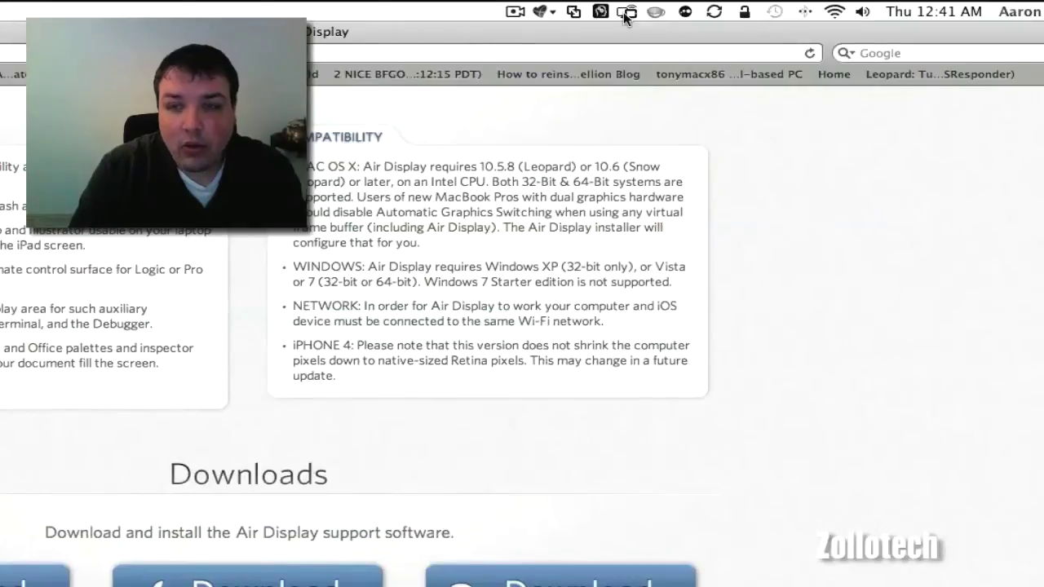
# Check the Air Display menu-bar status showing no devices found, then dismiss it.
pyautogui.click(625, 12)
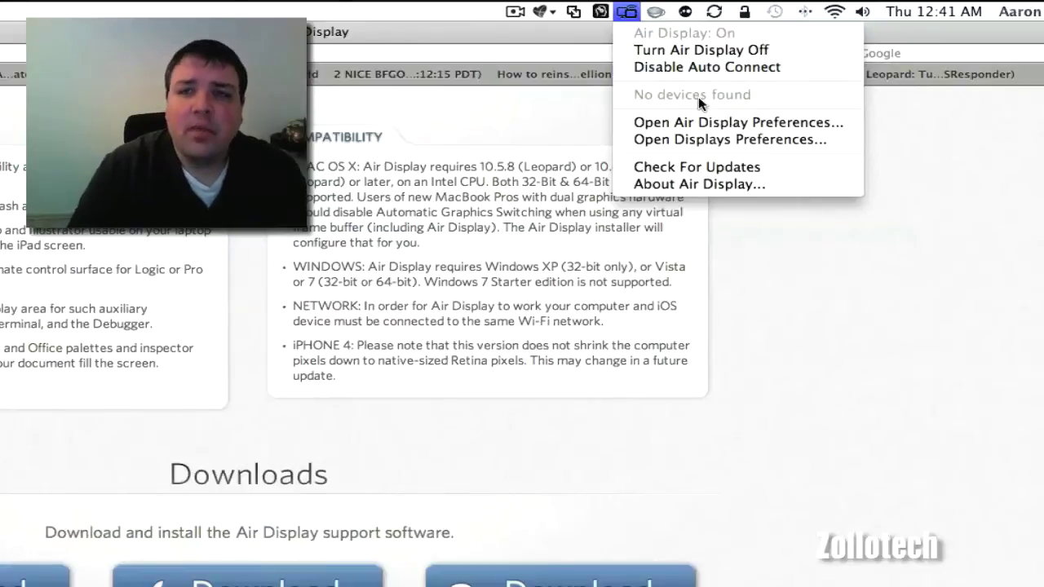
pyautogui.click(939, 278)
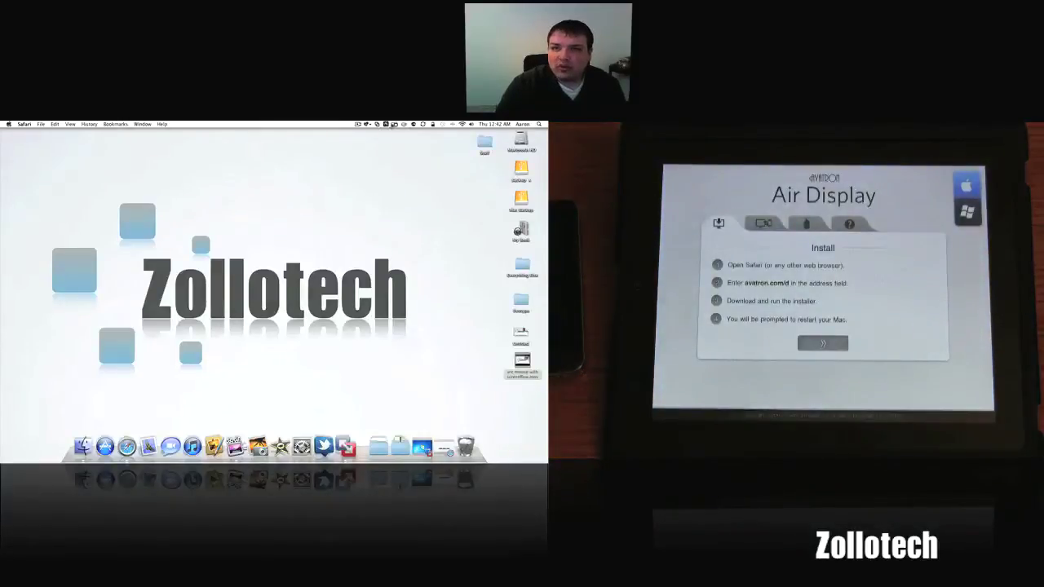
# Choose the iPad in the Air Display menu, reconnecting once, so it becomes a second screen.
pyautogui.click(400, 123)
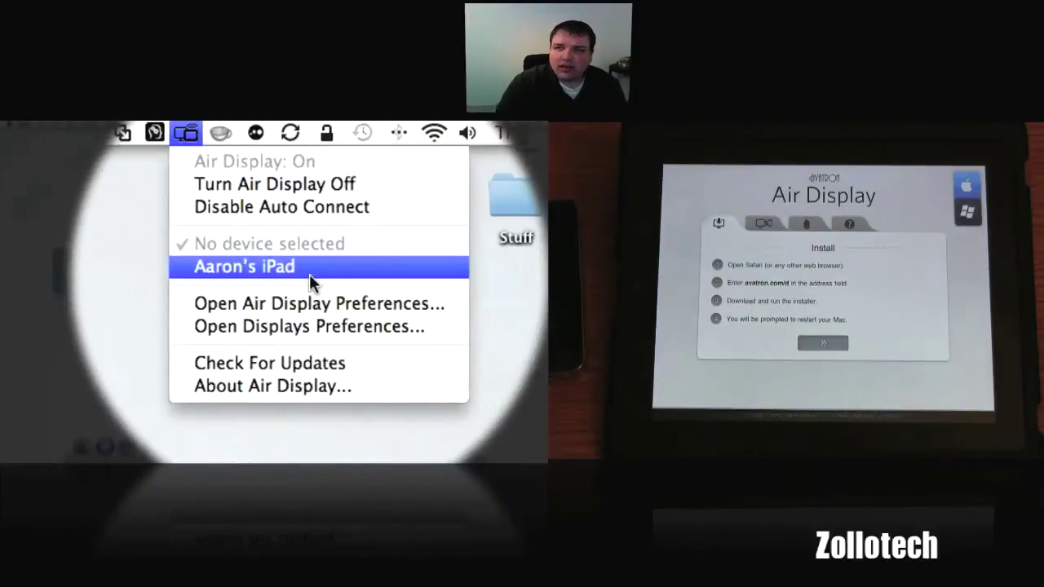
pyautogui.click(310, 282)
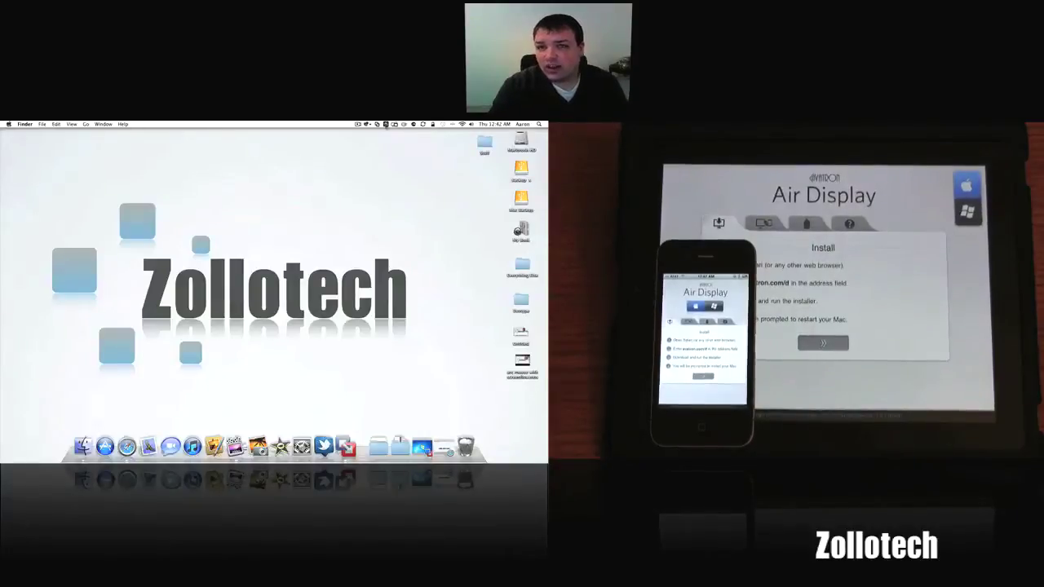
pyautogui.click(395, 124)
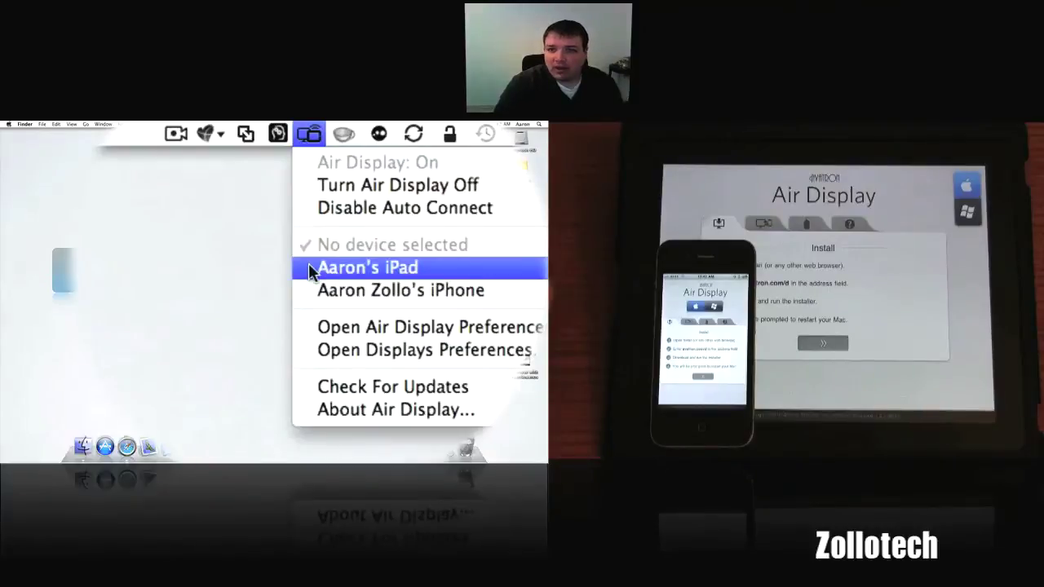
pyautogui.click(310, 267)
pyautogui.click(397, 124)
# Open Air Display Preferences and view its Settings tab offering 1024 × 768 resolution.
pyautogui.click(308, 329)
pyautogui.click(326, 237)
# In Displays Arrangement, move the iPad display box to the right of the main screen.
pyautogui.click(170, 212)
pyautogui.click(394, 124)
pyautogui.click(419, 183)
pyautogui.click(275, 237)
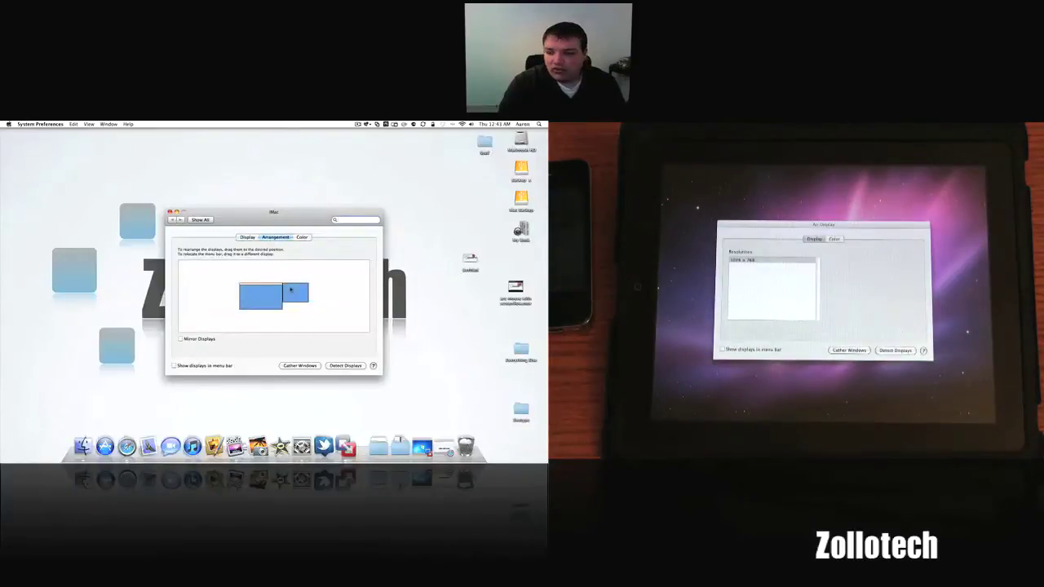
pyautogui.moveTo(293, 289)
pyautogui.mouseDown()
pyautogui.moveTo(291, 320)
pyautogui.moveTo(254, 320)
pyautogui.mouseUp()
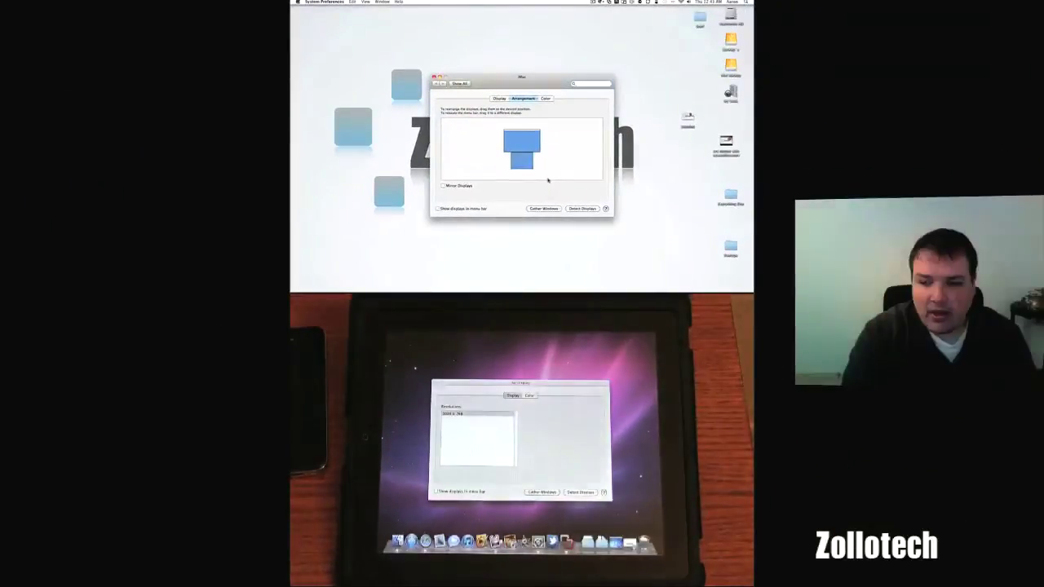
pyautogui.moveTo(519, 164); pyautogui.dragTo(550, 146)
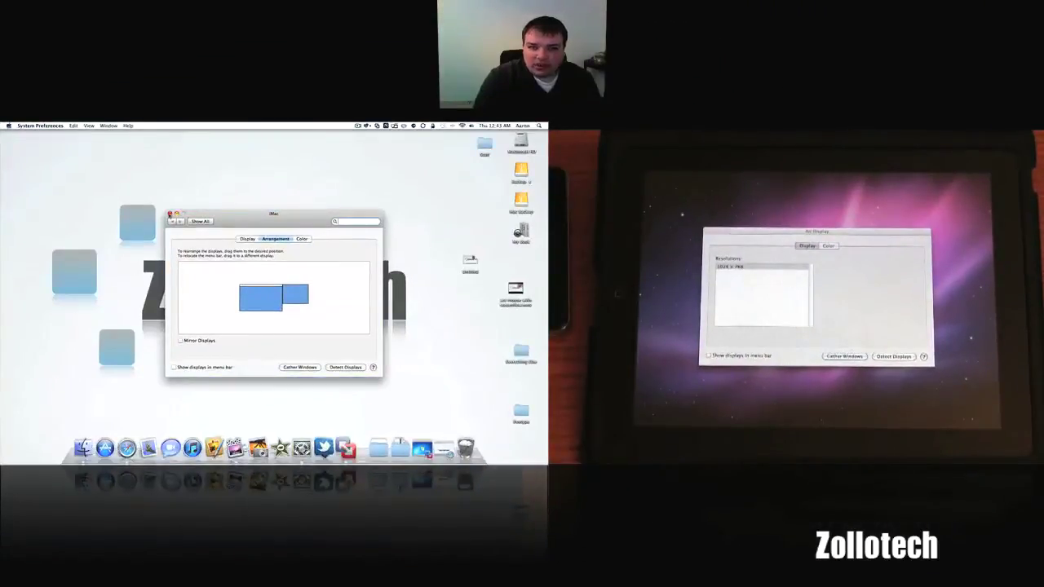
pyautogui.click(171, 215)
# Start the Windows 7 VM, drag its window onto the iPad, and make it full screen.
pyautogui.click(421, 440)
pyautogui.moveTo(198, 175)
pyautogui.mouseDown()
pyautogui.moveTo(829, 228)
pyautogui.moveTo(760, 214)
pyautogui.mouseUp()
pyautogui.moveTo(760, 211); pyautogui.dragTo(755, 204)
pyautogui.moveTo(837, 207); pyautogui.dragTo(831, 197)
pyautogui.click(971, 205)
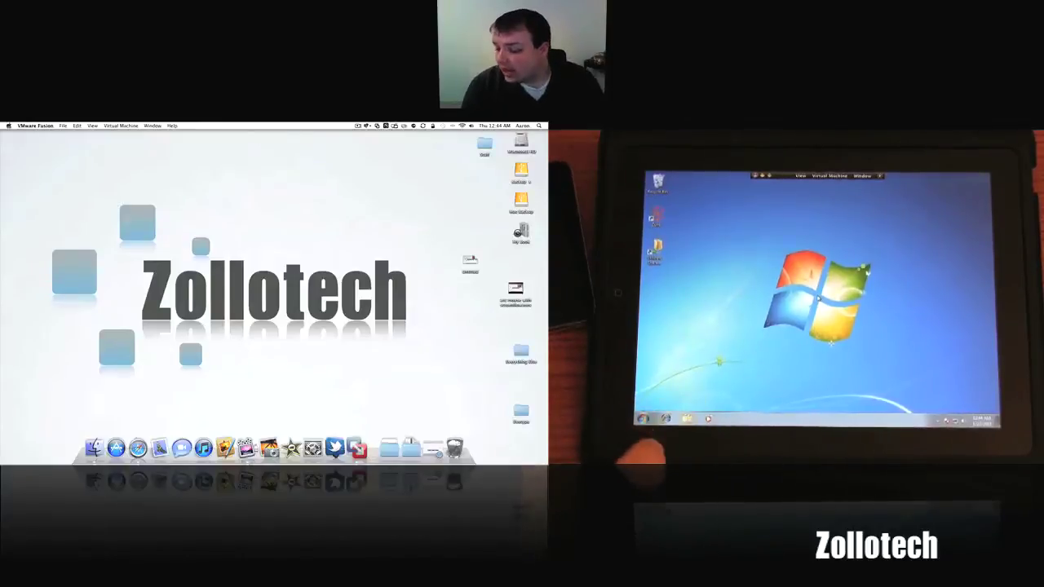
# Drag a Mac desktop icon onto the Windows desktop and back, then open the Start menu.
pyautogui.moveTo(515, 289); pyautogui.dragTo(687, 336)
pyautogui.moveTo(682, 336); pyautogui.dragTo(644, 338)
pyautogui.click(665, 418)
# Launch Zune from the Windows 7 Start menu on the iPad.
pyautogui.click(837, 365)
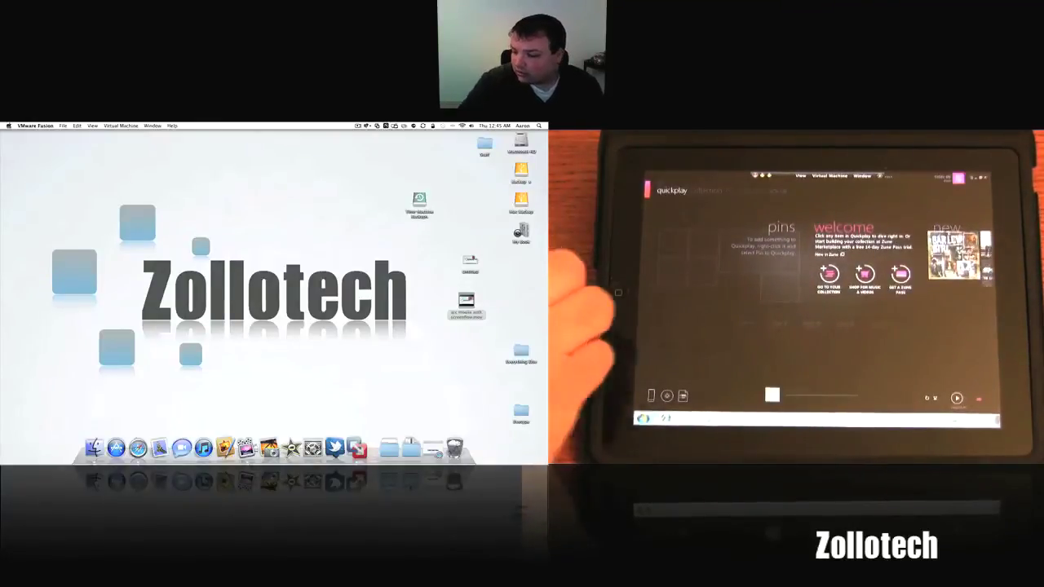
# Switch the Air Display extended screen to the iPhone, then back to the iPad.
pyautogui.click(394, 125)
pyautogui.click(401, 171)
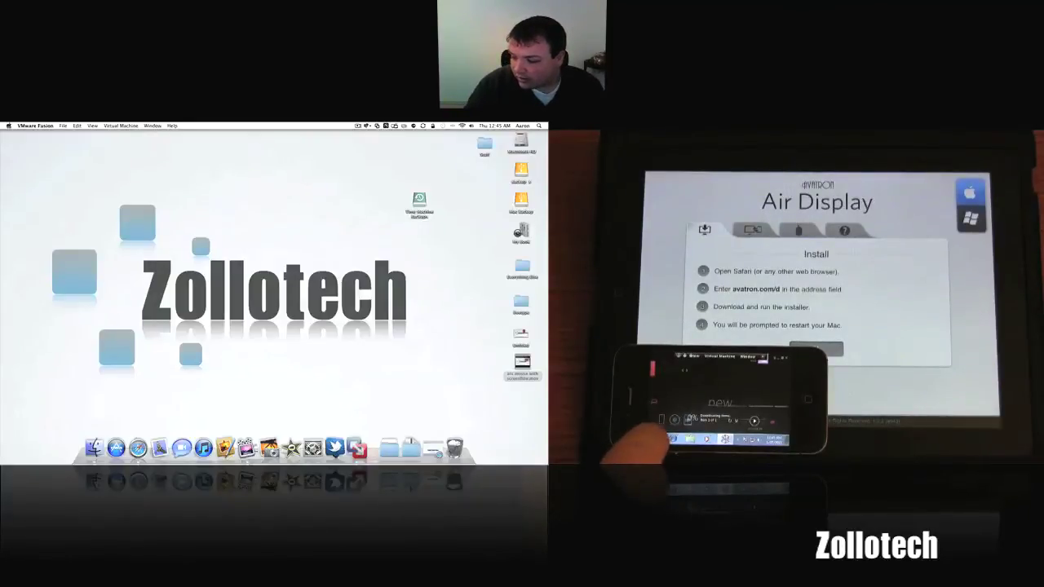
pyautogui.click(393, 126)
pyautogui.click(399, 162)
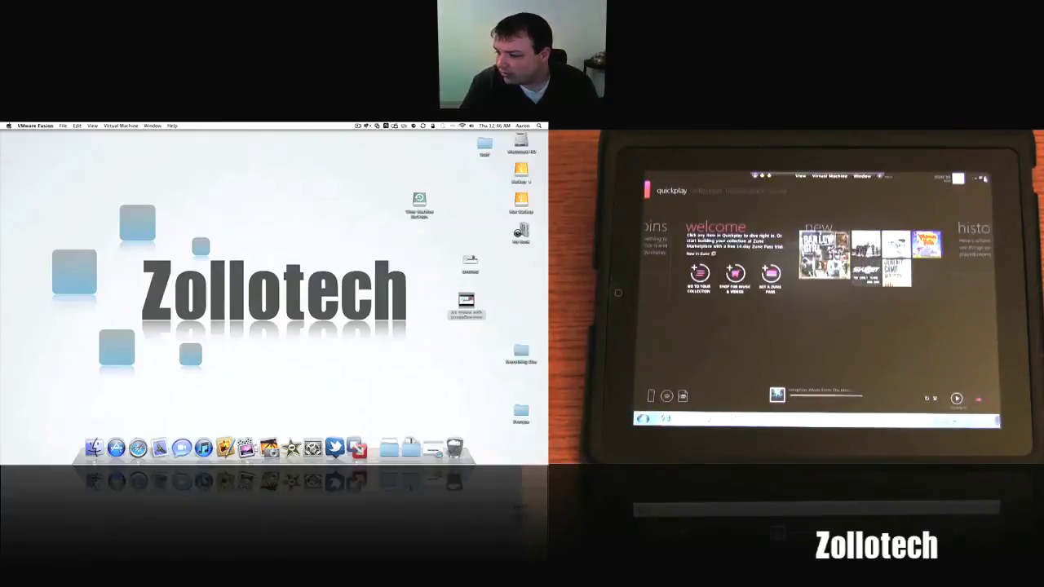
# Quit Zune with confirmation, then browse VMware Fusion's Virtual Machine and View menus.
pyautogui.click(984, 177)
pyautogui.click(843, 309)
pyautogui.click(830, 176)
pyautogui.click(800, 176)
# Switch the Windows 7 VM to a single window and place the Mac Twitter window on the iPad.
pyautogui.click(817, 184)
pyautogui.click(332, 448)
pyautogui.moveTo(21, 216); pyautogui.dragTo(740, 341)
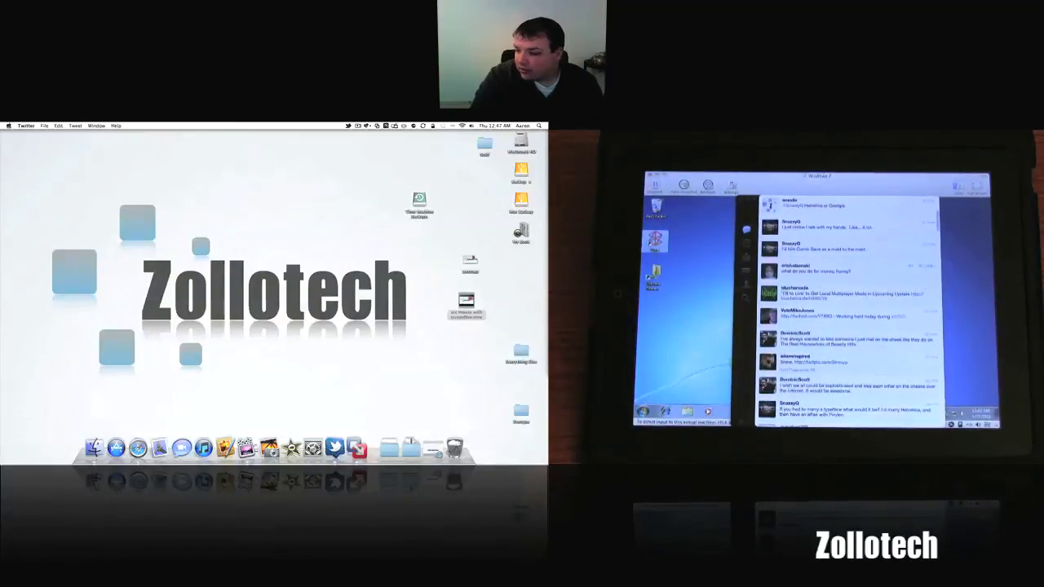